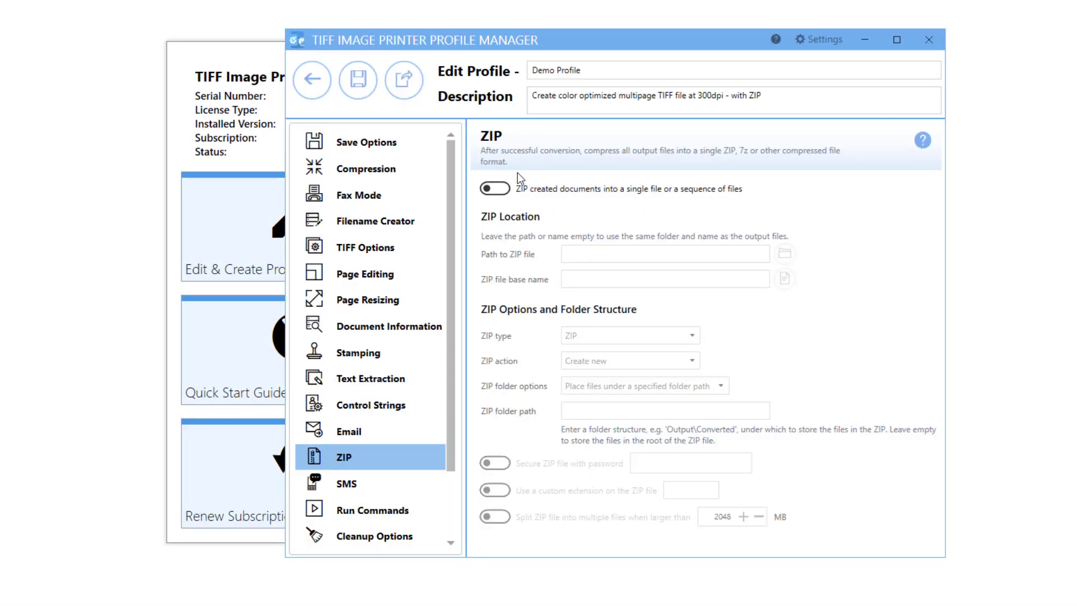
Enable zipping of created documents in the Demo Profile and open the ZIP type choices.
left_click(496, 191)
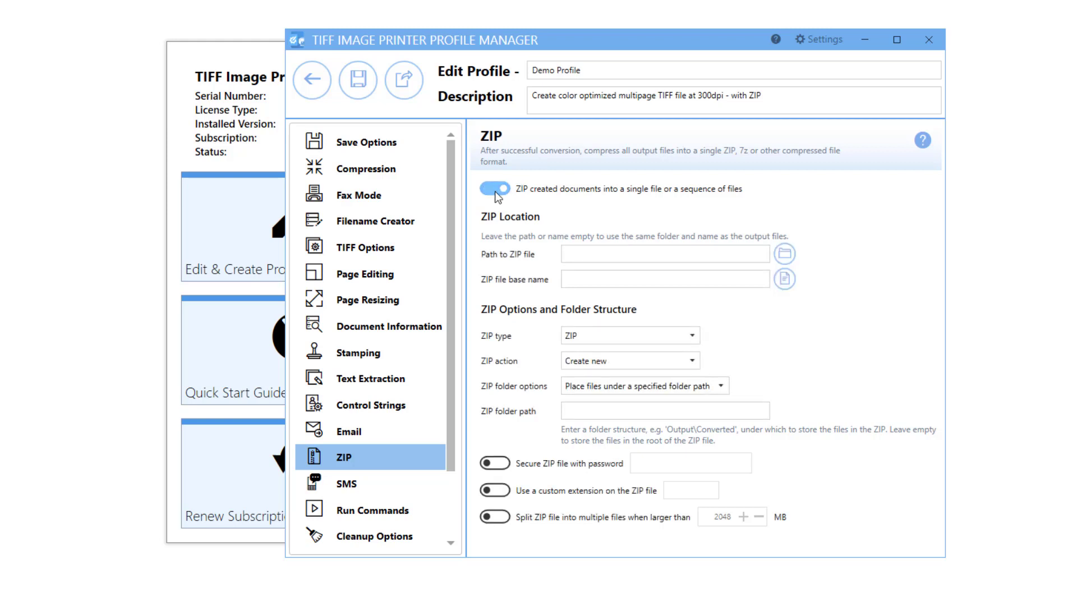
left_click(692, 336)
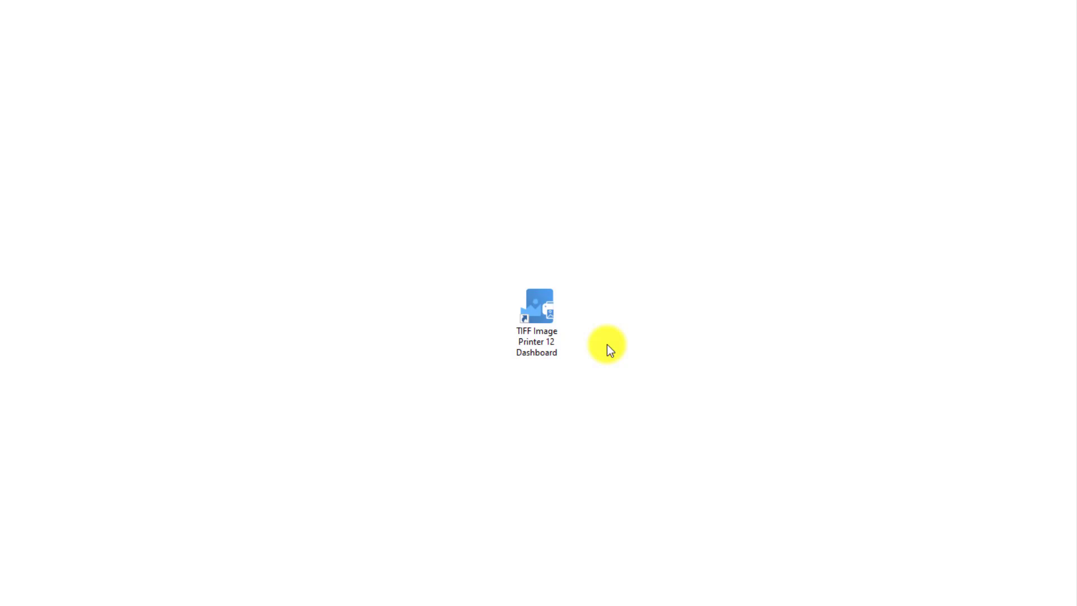
Open the TIFF Image Printer 12 Dashboard and, among its profiles, make a copy of the Color Optimized TIFF profile.
left_click(547, 332)
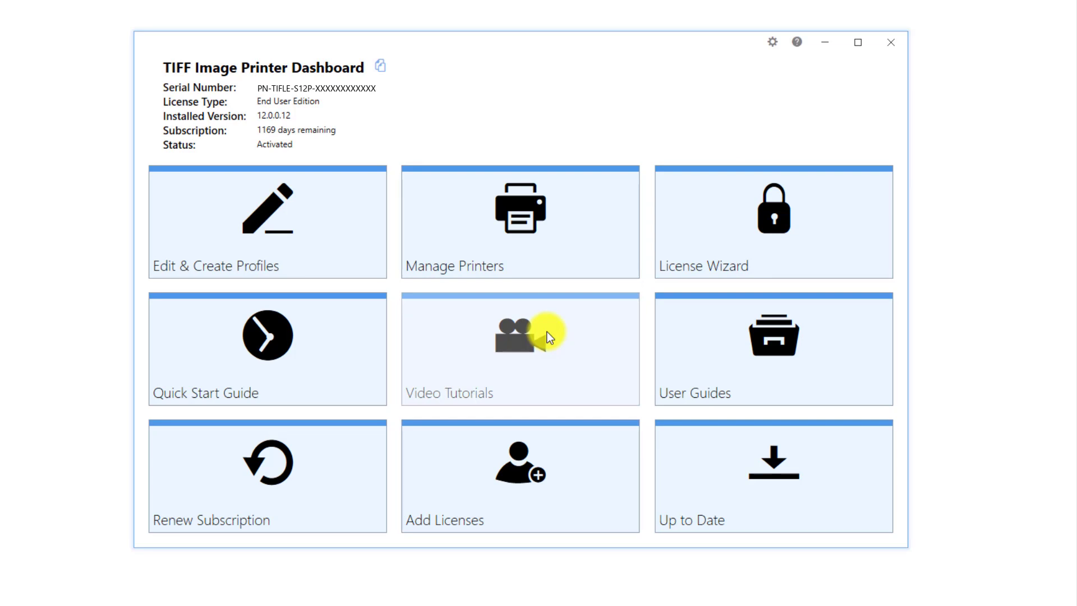
left_click(342, 215)
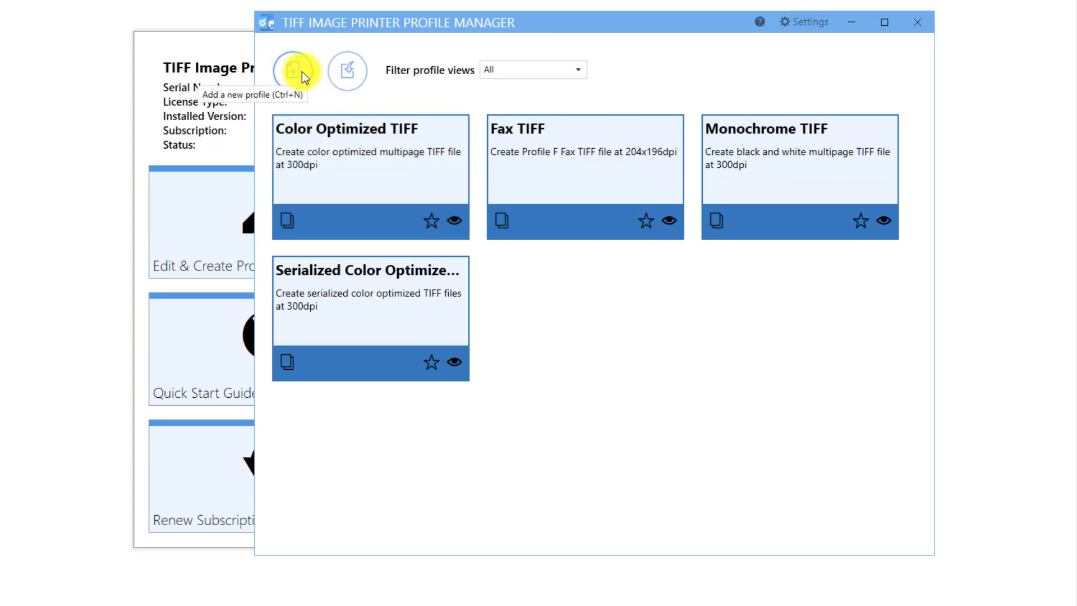
left_click(288, 221)
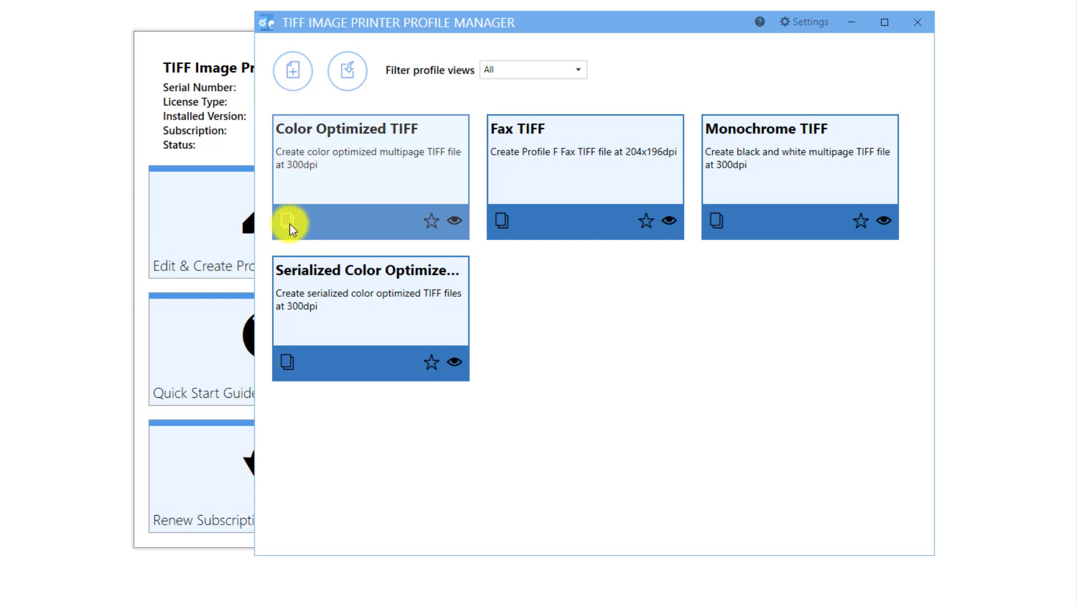
Rename the copied profile as "Color Optimized TIFF - with ZIP".
left_click(648, 51)
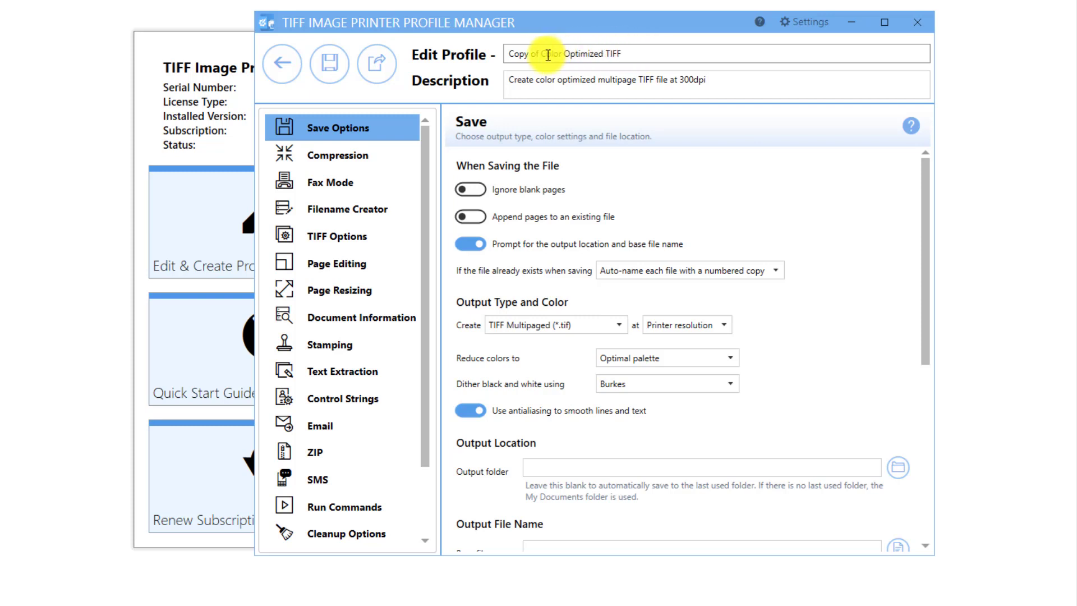
left_click_drag(541, 52, 481, 60)
key("BackSpace")
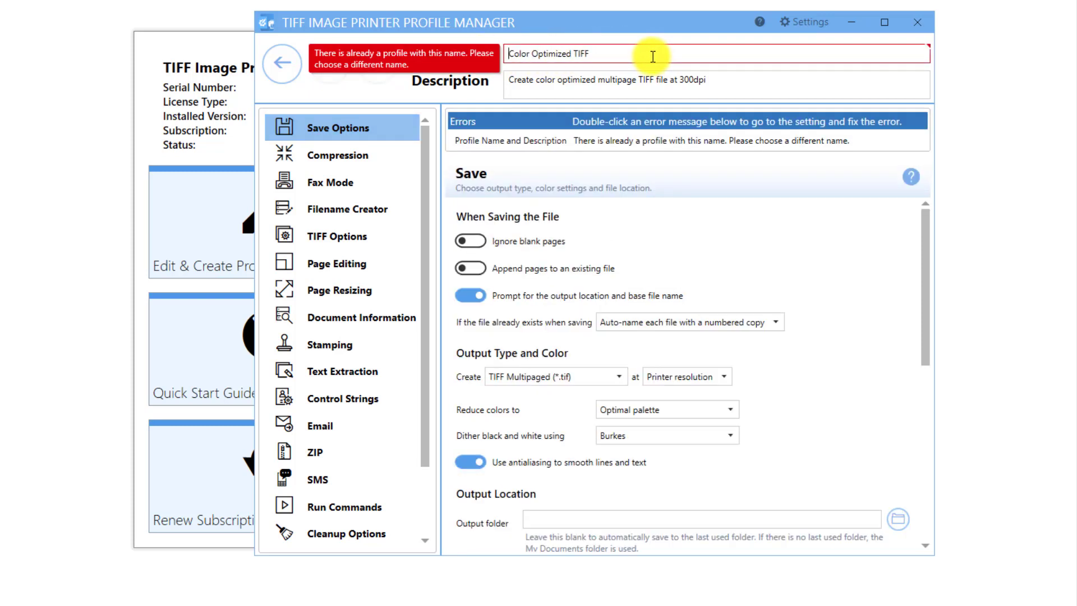
type("- with ")
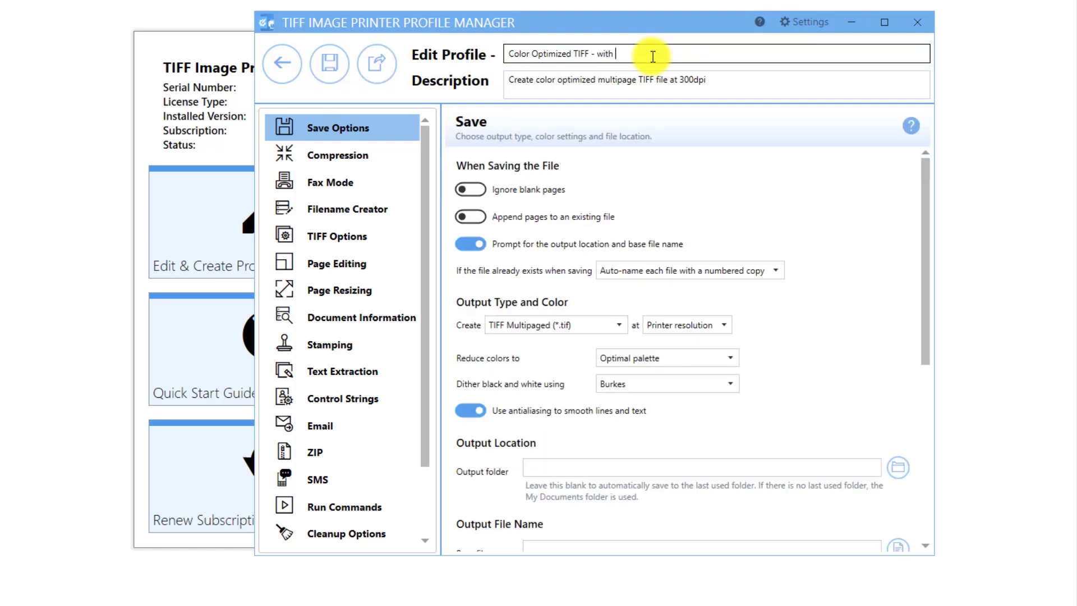
type("ZIP")
Extend the profile description to read "Create color optimized multipage TIFF file at 300dpi with ZIP enabled".
left_click(729, 77)
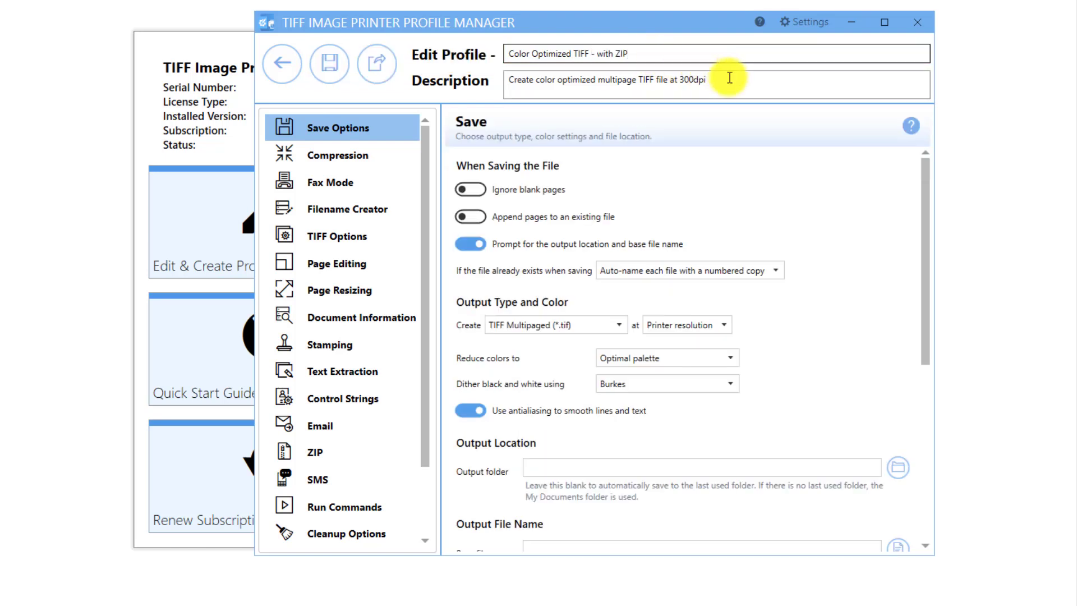
type("with ")
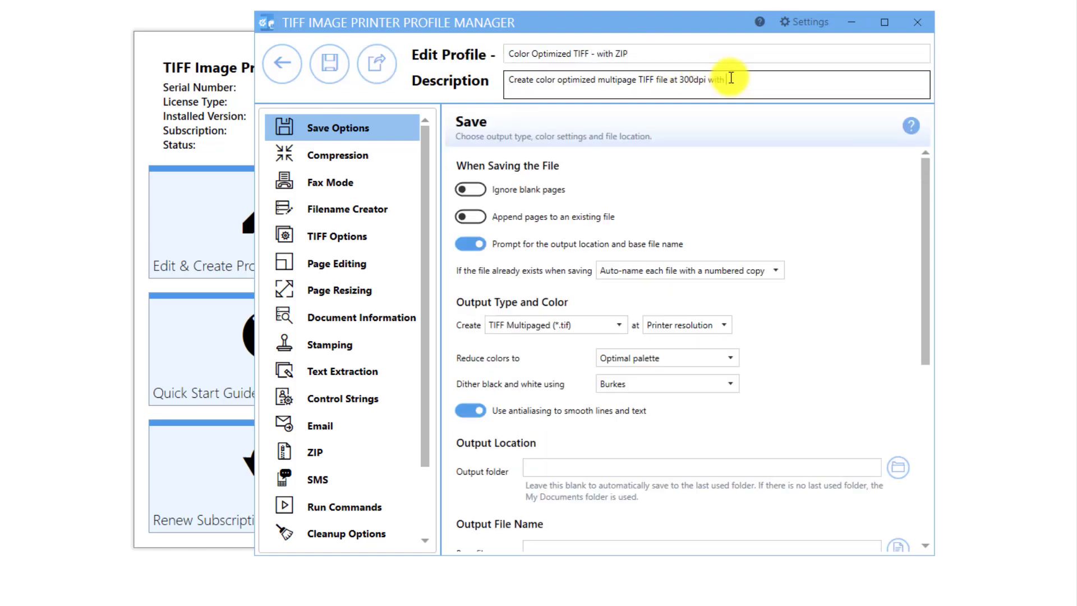
type("ZIP enabled")
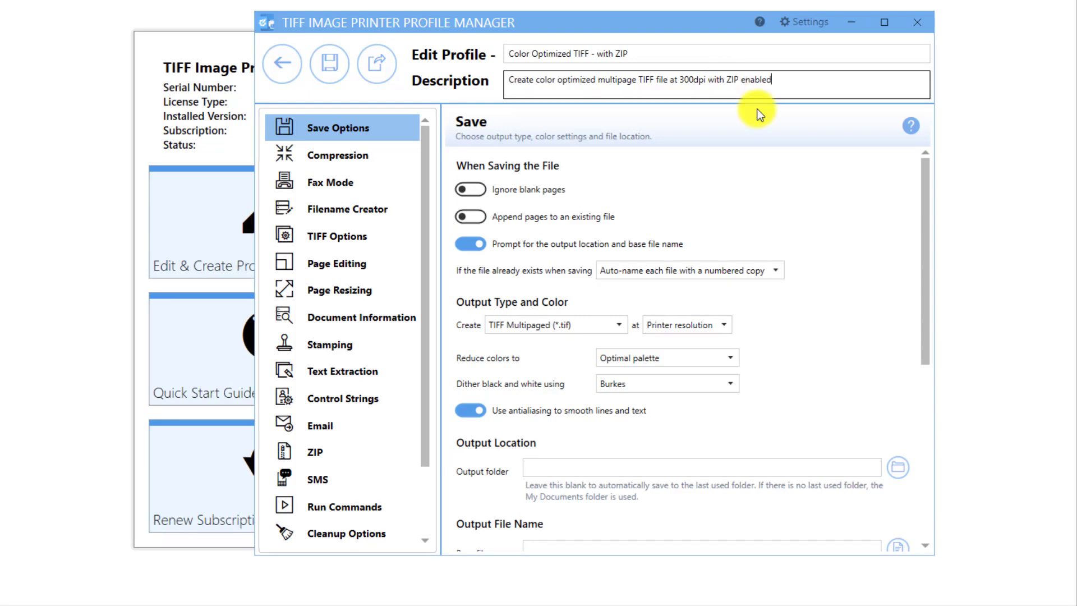
Enable zipping of created documents for the profile and set the ZIP file path to C:\PEERNET\Output.
left_click(328, 454)
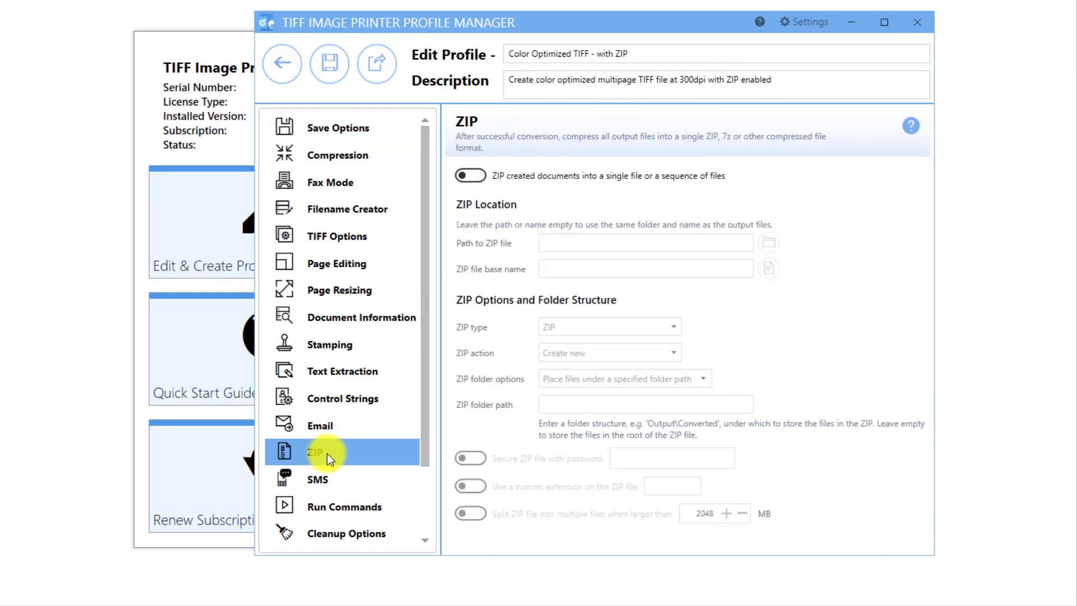
left_click(465, 177)
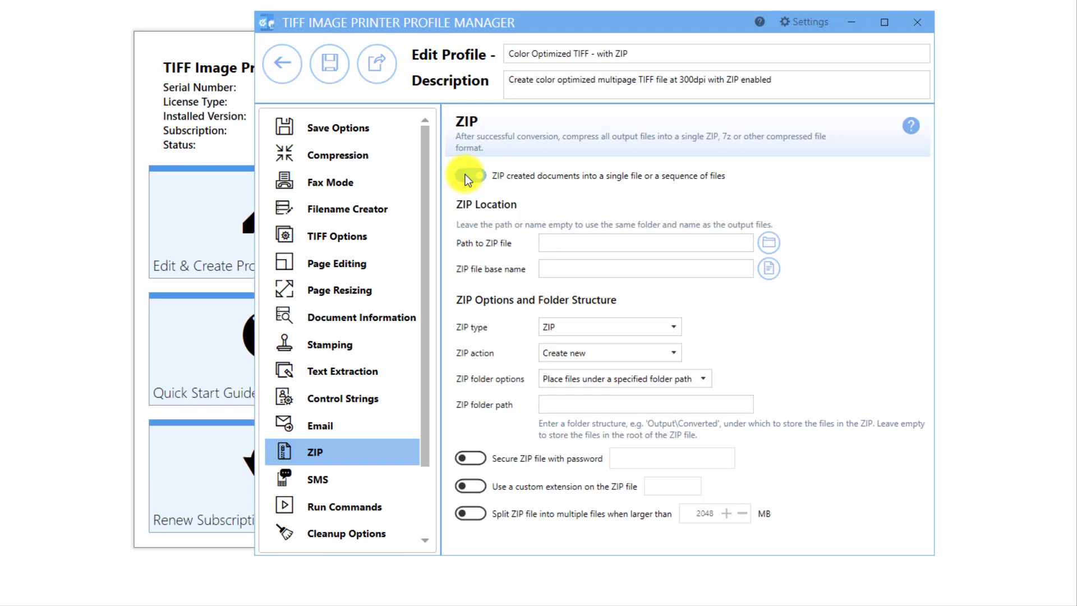
left_click(555, 239)
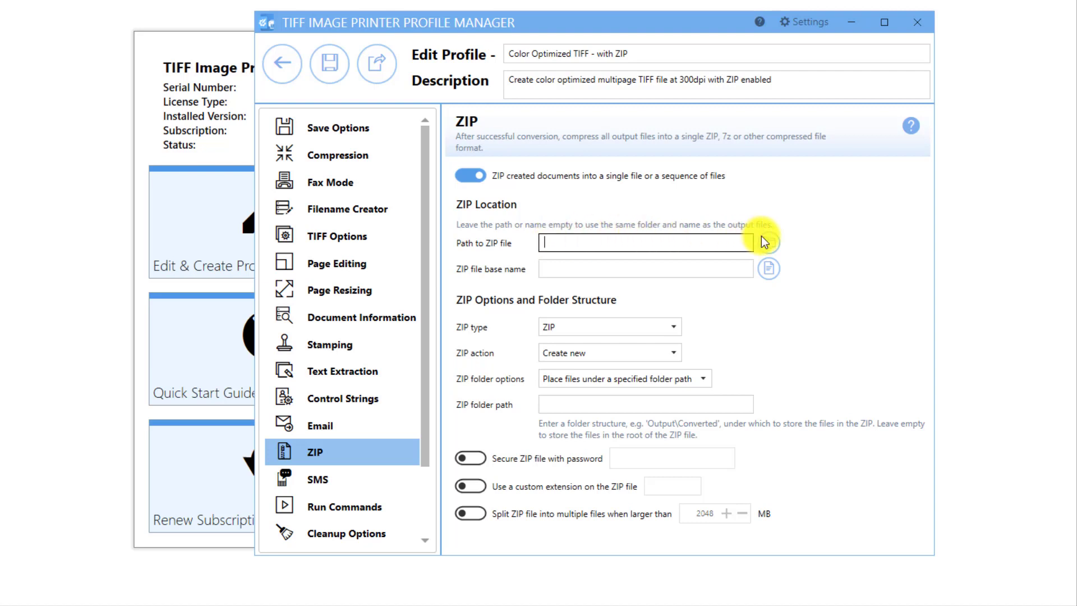
type("C:\\PEERNET\\Output")
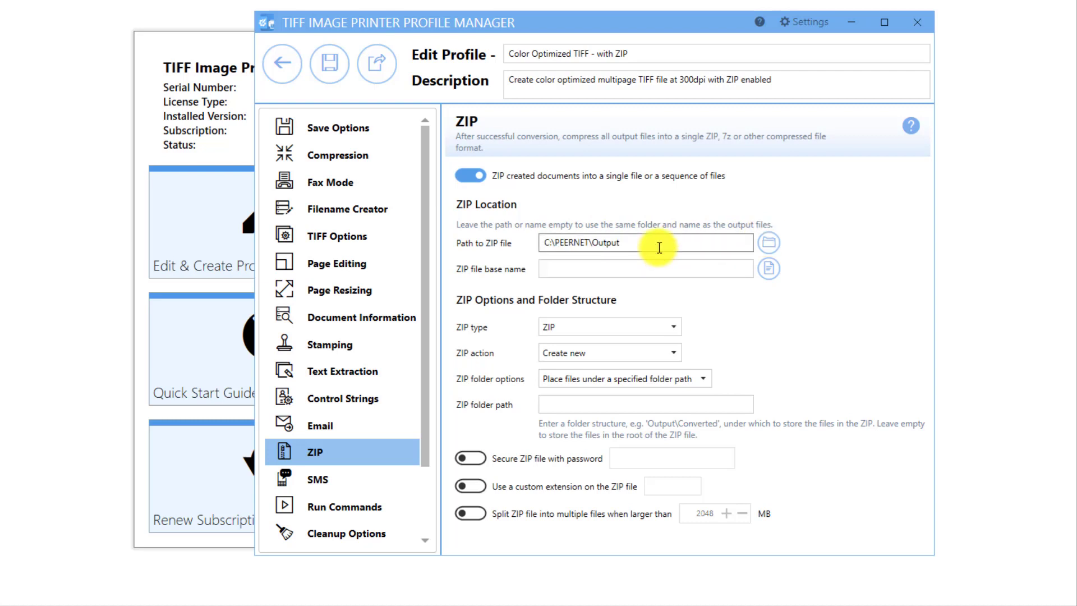
left_click(659, 248)
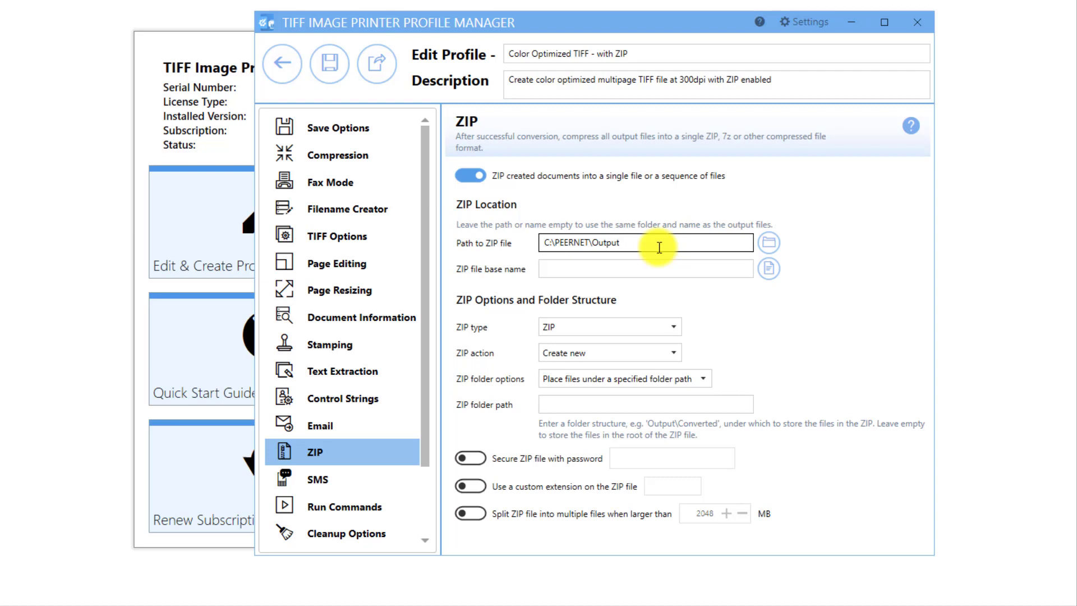
type("2")
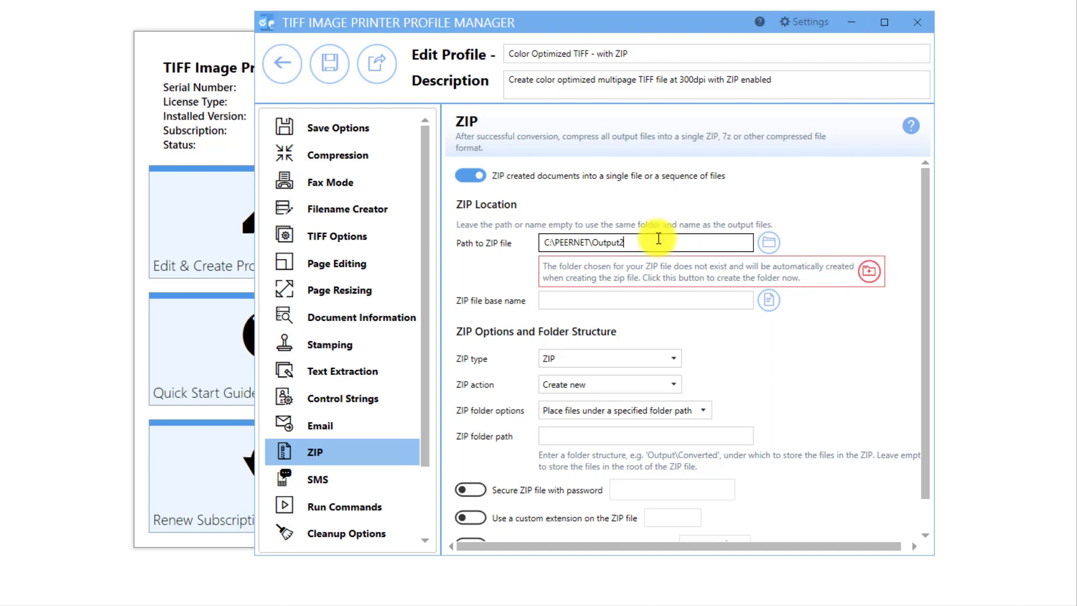
key("BackSpace")
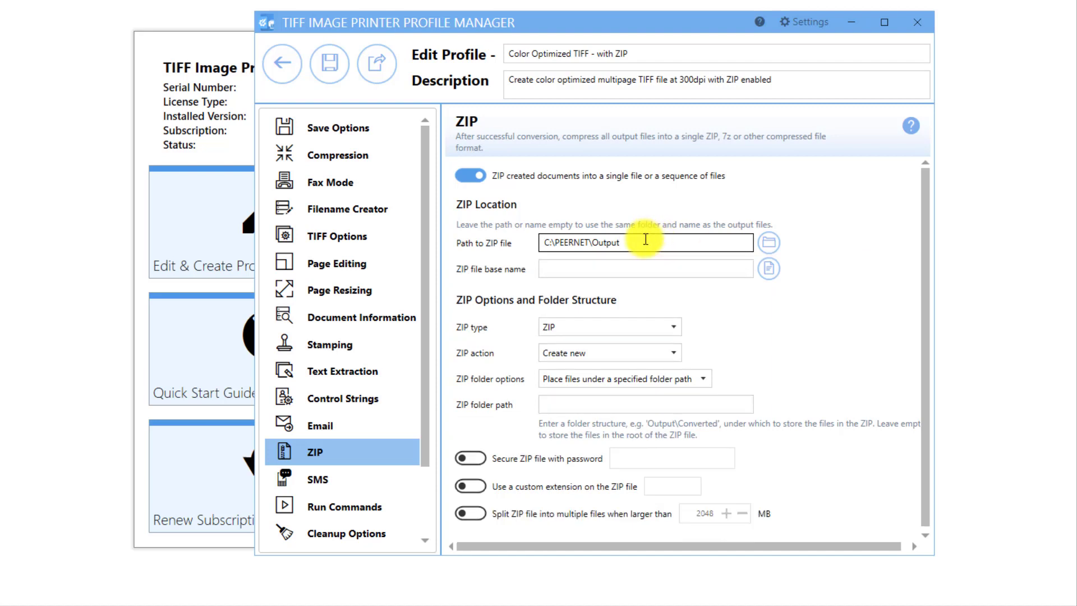
Review the ZIP file base name setting and the available ZIP types and ZIP actions.
left_click(611, 272)
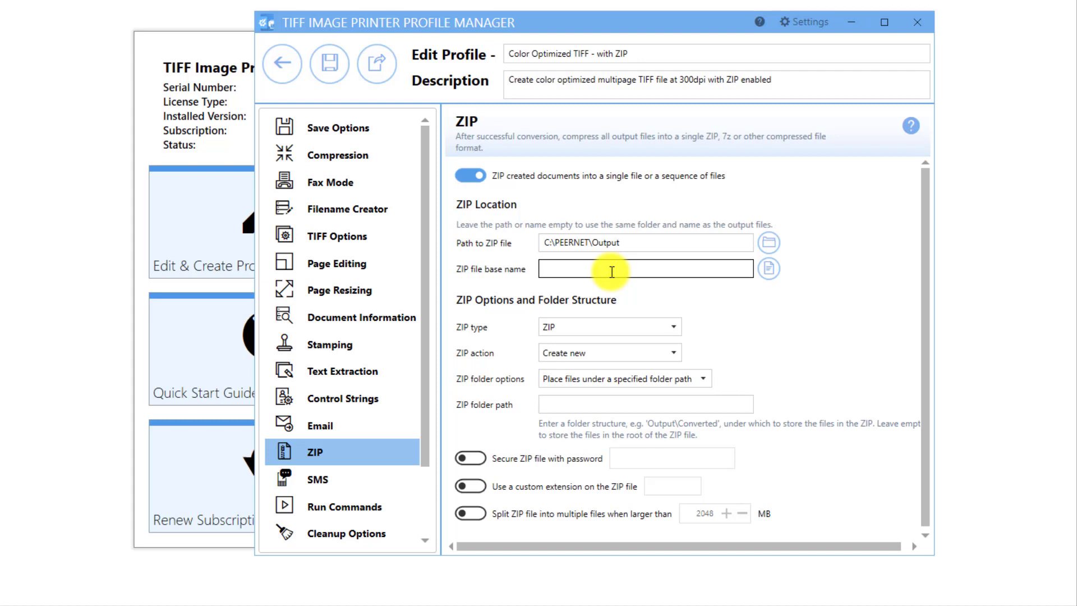
left_click(676, 325)
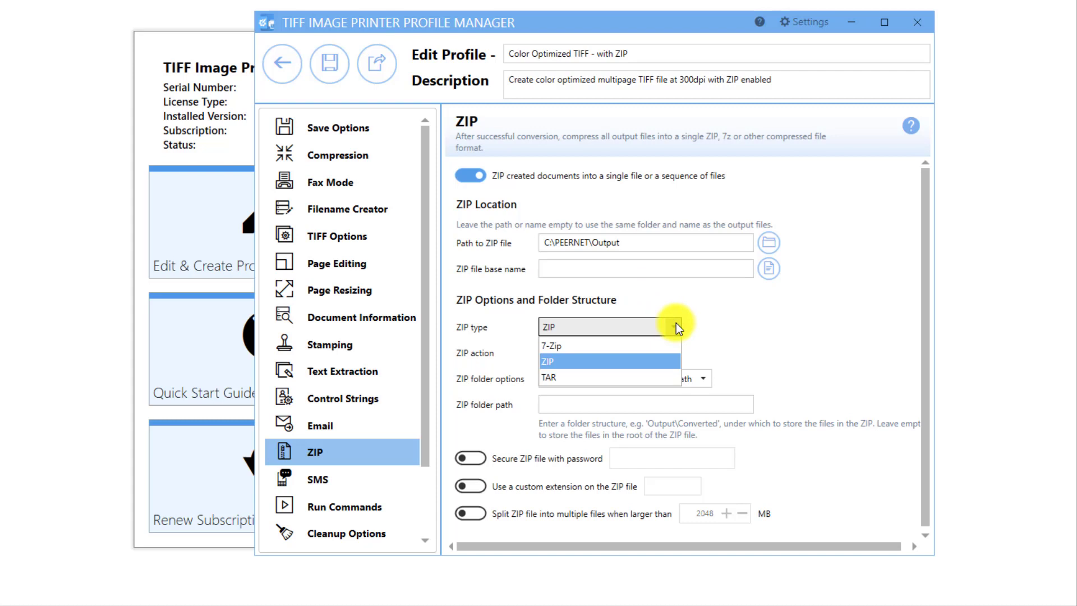
left_click(676, 328)
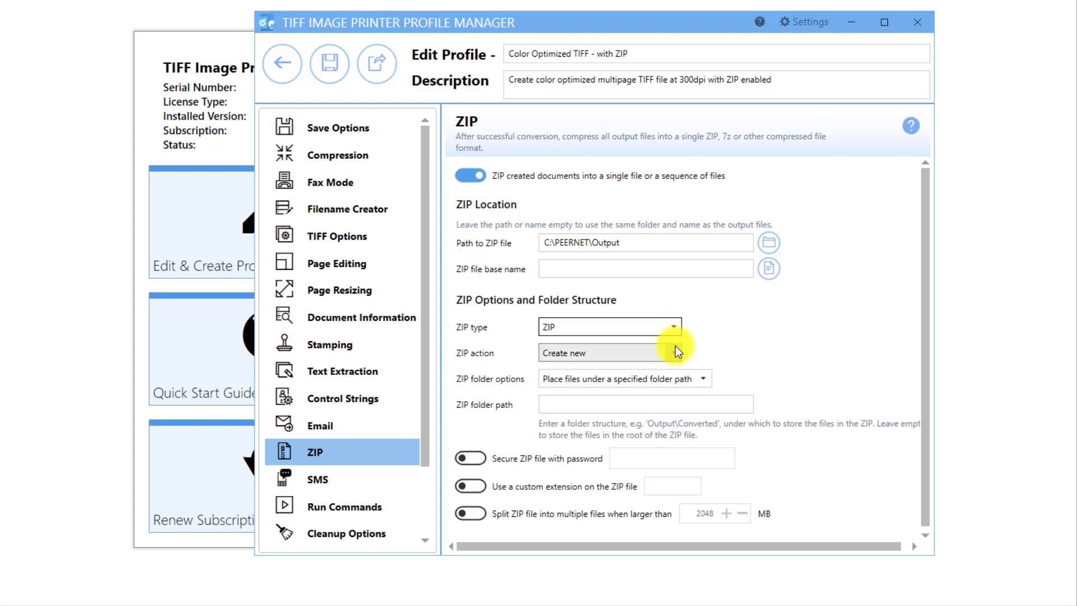
left_click(675, 347)
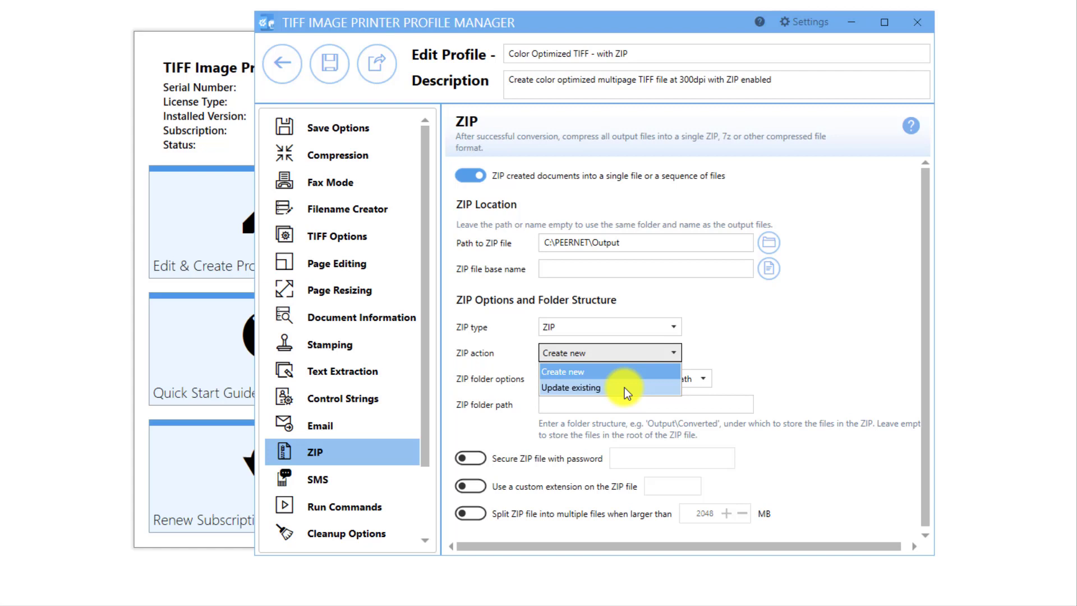
left_click(746, 350)
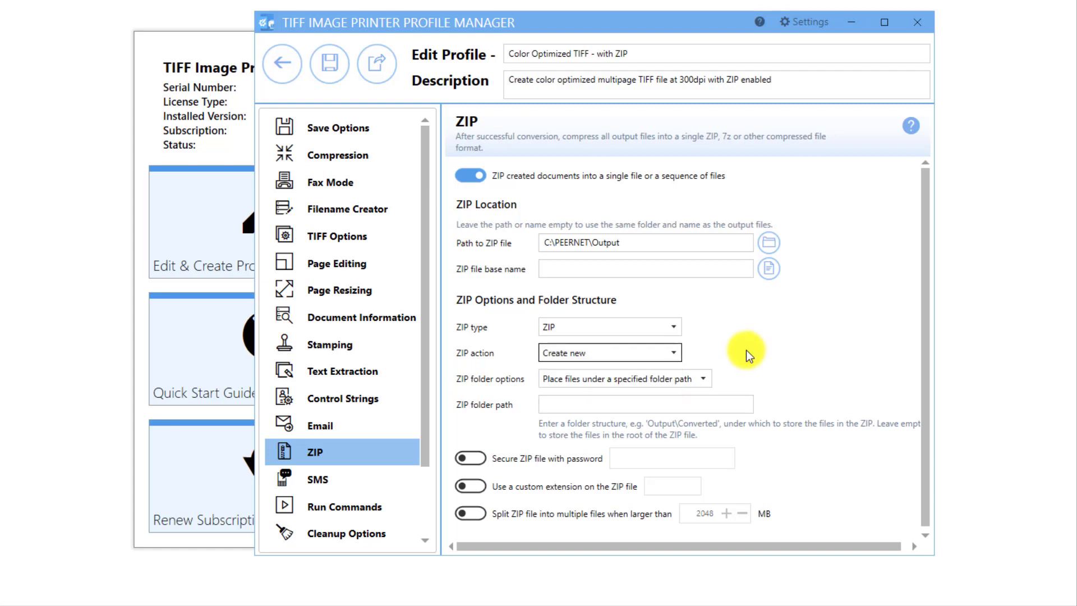
Set the ZIP folder options to "Keep folder structure of output files".
left_click(705, 385)
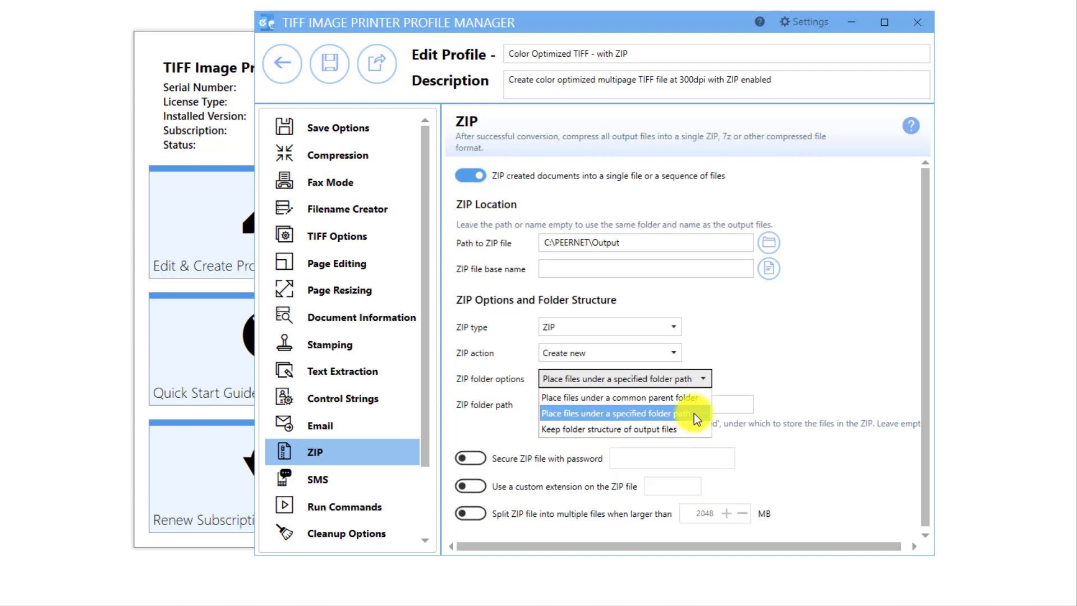
left_click(695, 413)
left_click(700, 405)
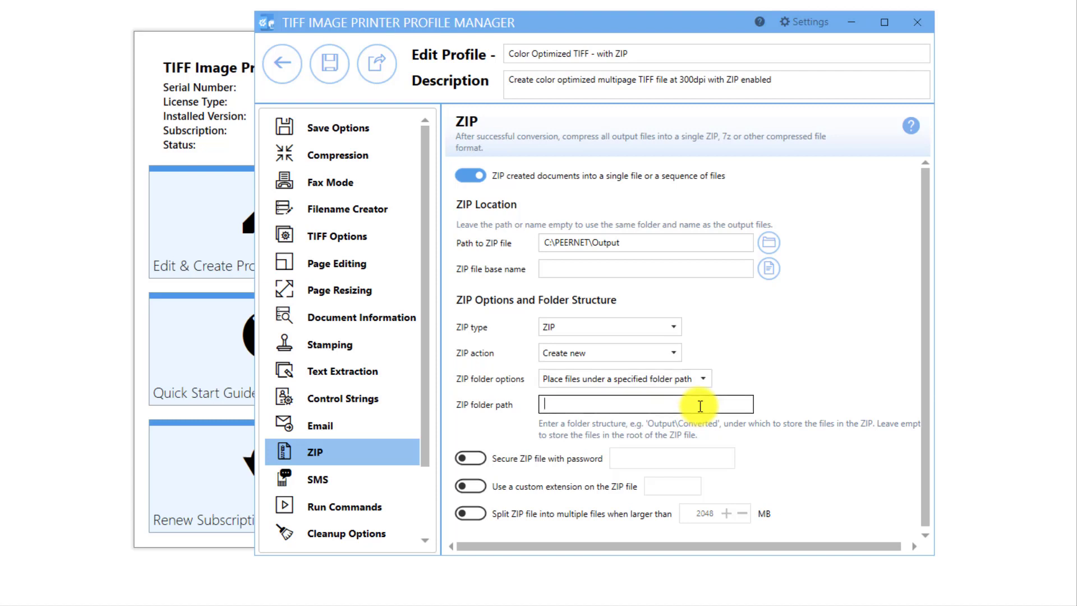
left_click(702, 379)
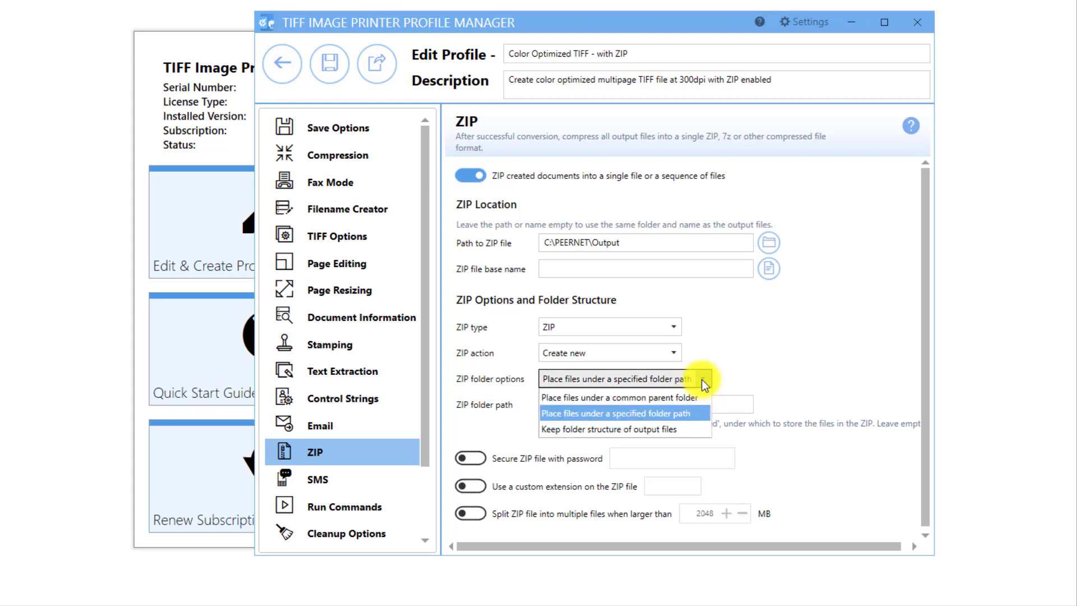
left_click(675, 429)
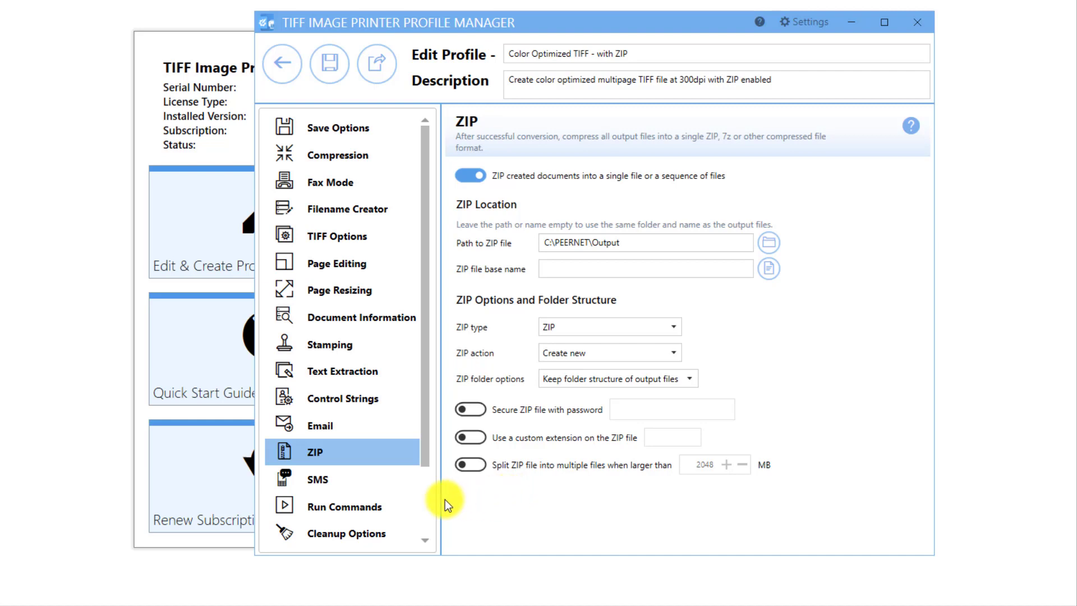
In the profile's cleanup options, enable deleting generated output files and set it to "on success".
left_click(382, 531)
scroll(382, 532, "down", 1)
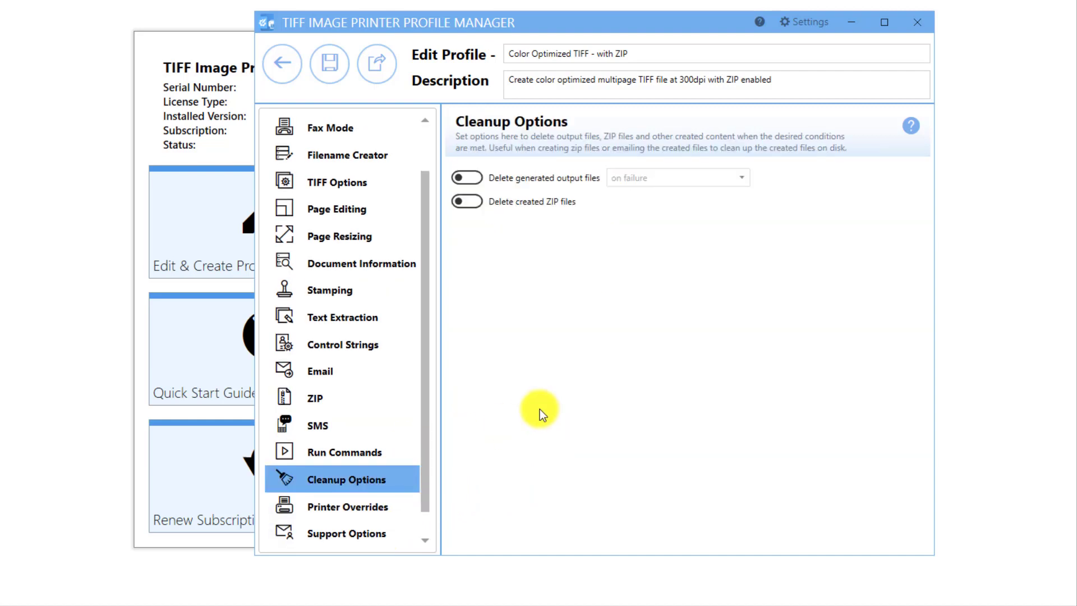
left_click(469, 177)
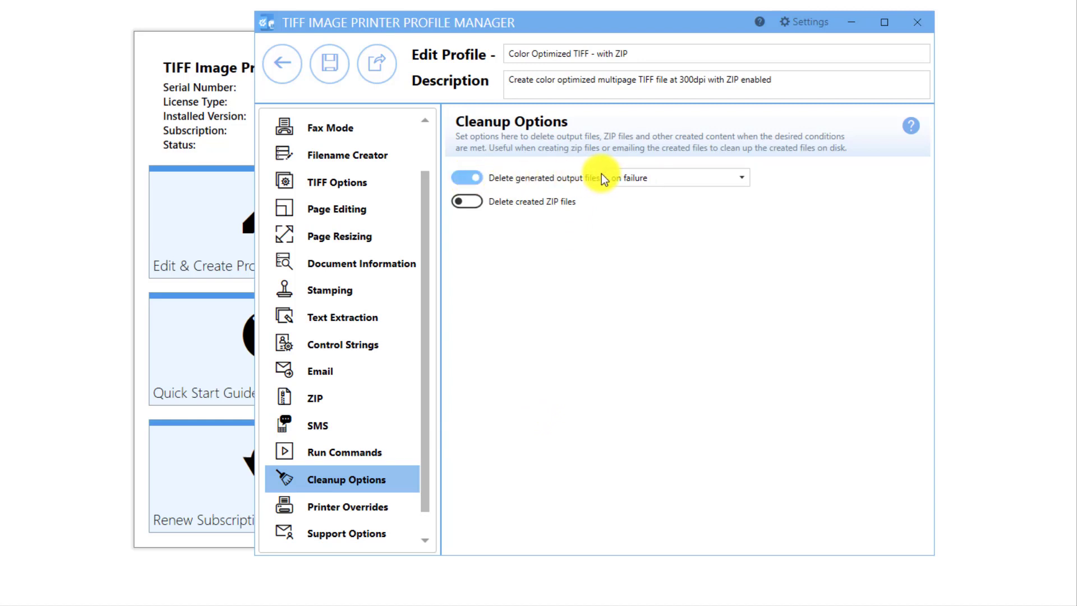
left_click(630, 177)
left_click(638, 199)
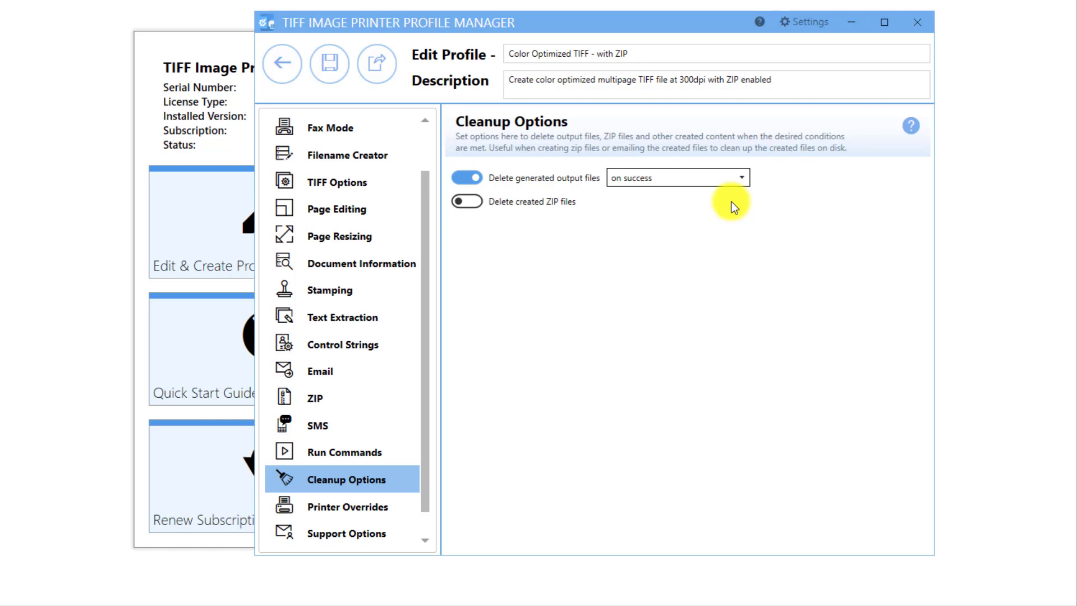
Save the edited profile, return to the profile list and close the Profile Manager.
left_click(338, 69)
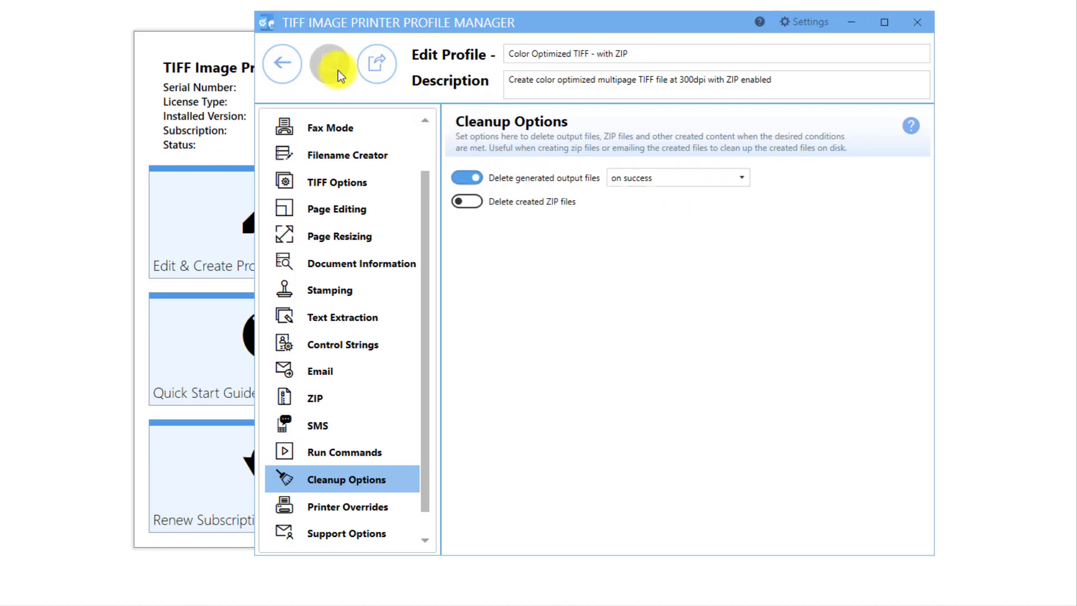
left_click(289, 69)
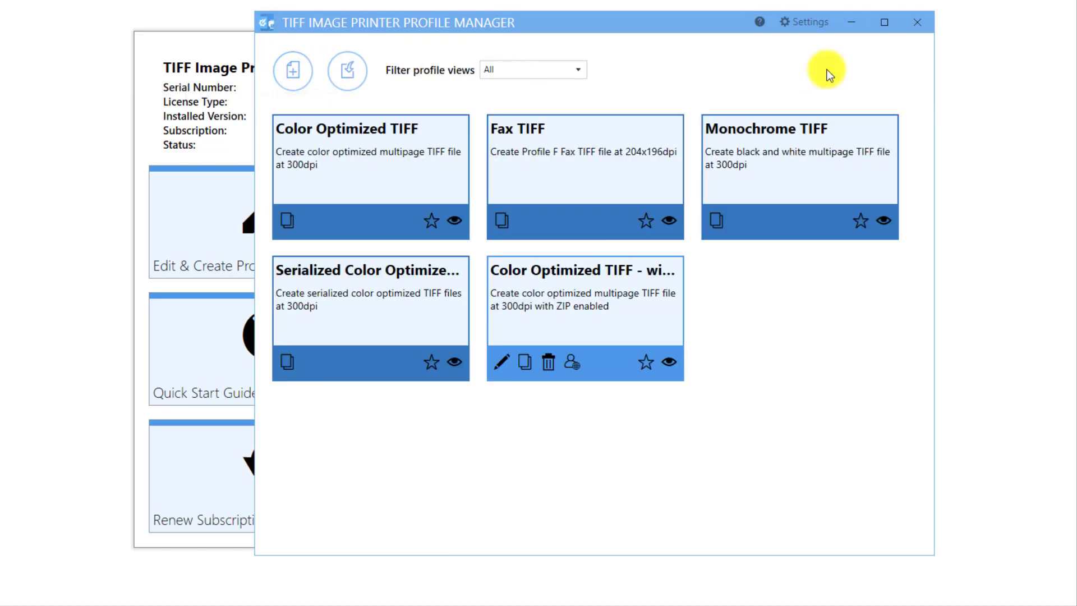
left_click(920, 25)
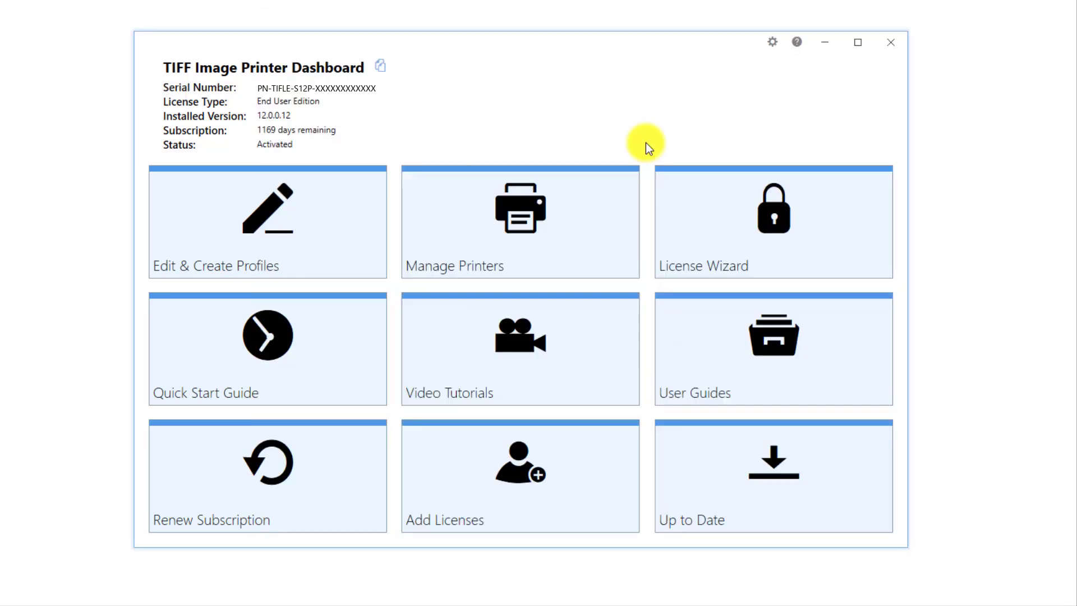
Assign the "Color Optimized TIFF - with ZIP" profile to the TIFF Image Printer 12 printer, save it and close the Dashboard.
left_click(572, 249)
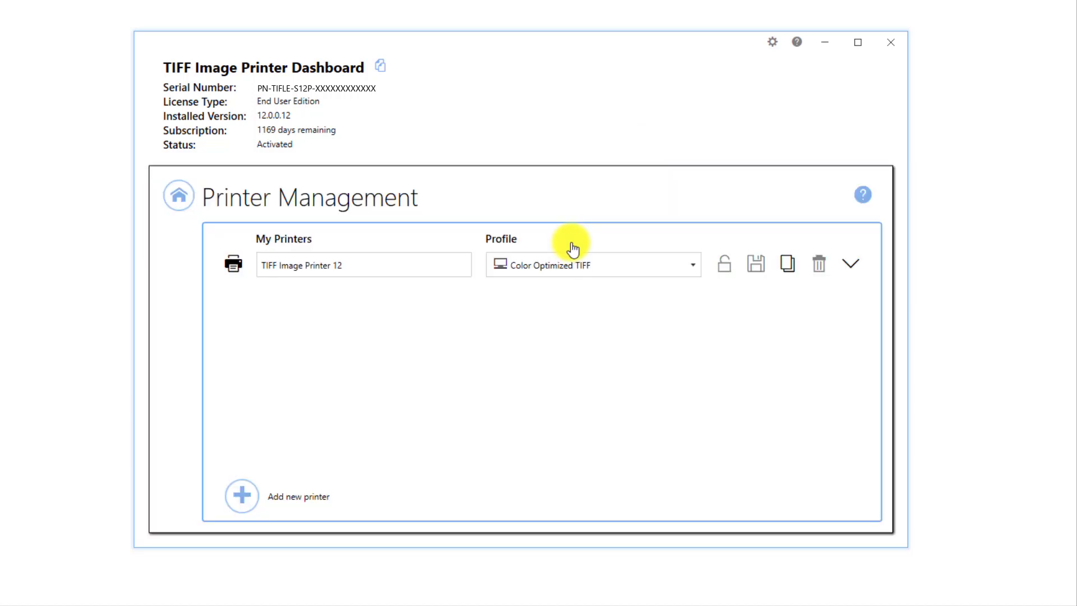
left_click(680, 270)
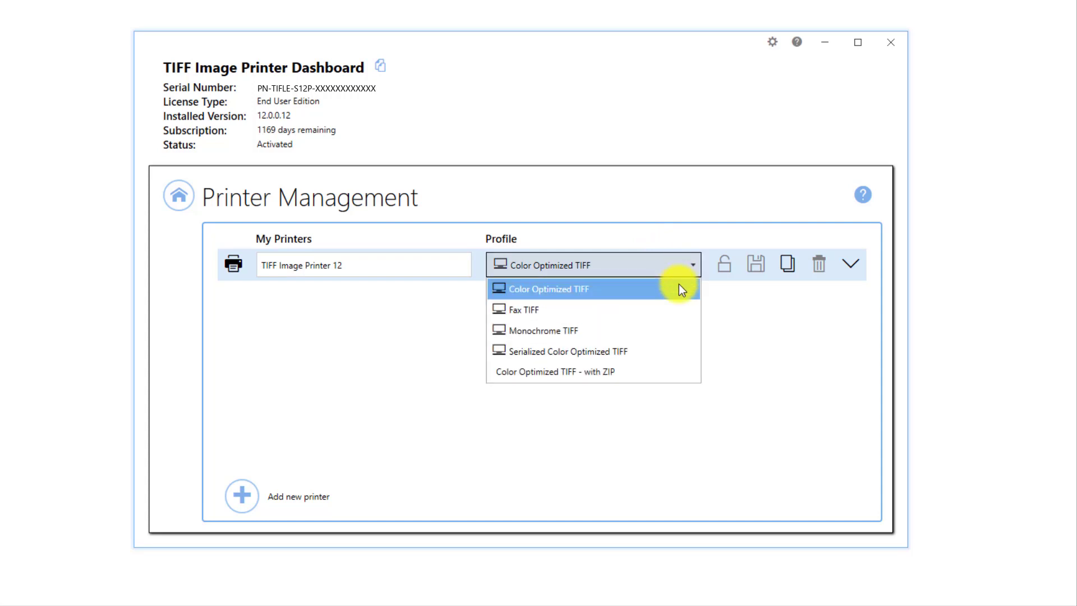
left_click(617, 375)
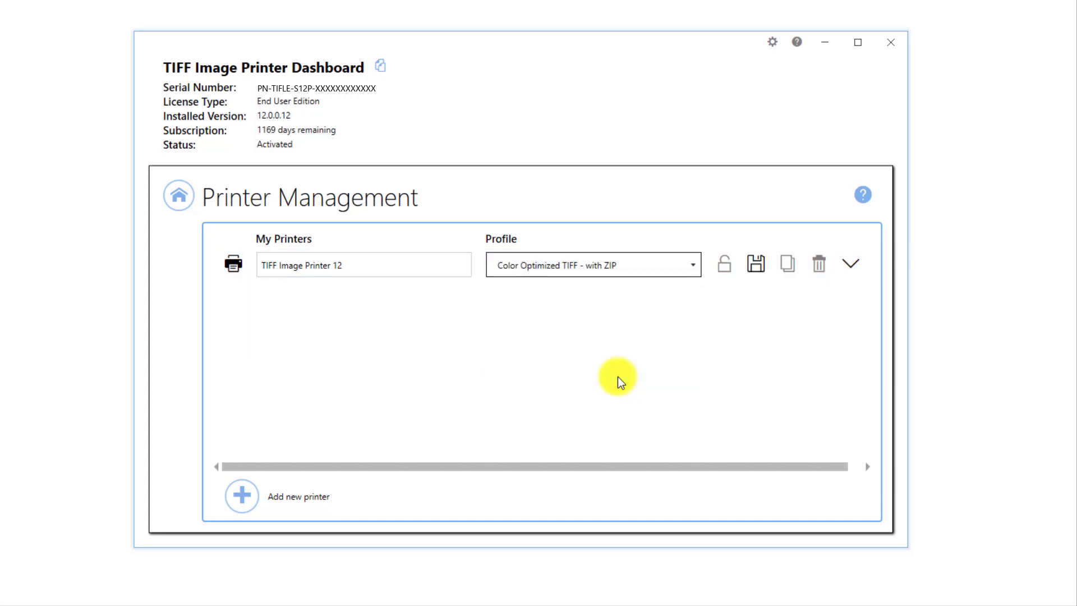
left_click(415, 268)
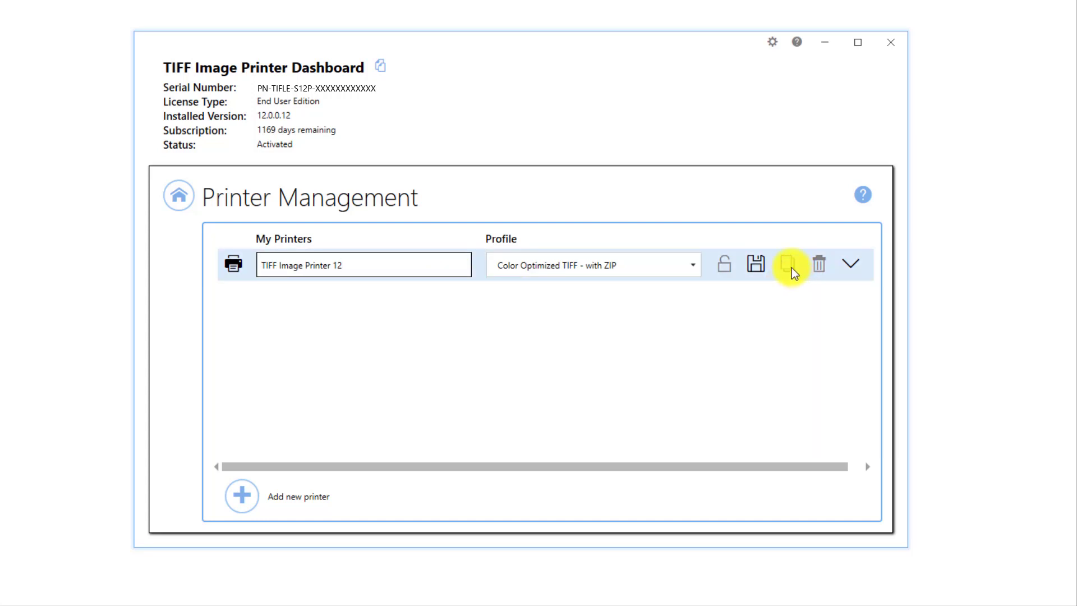
left_click(755, 265)
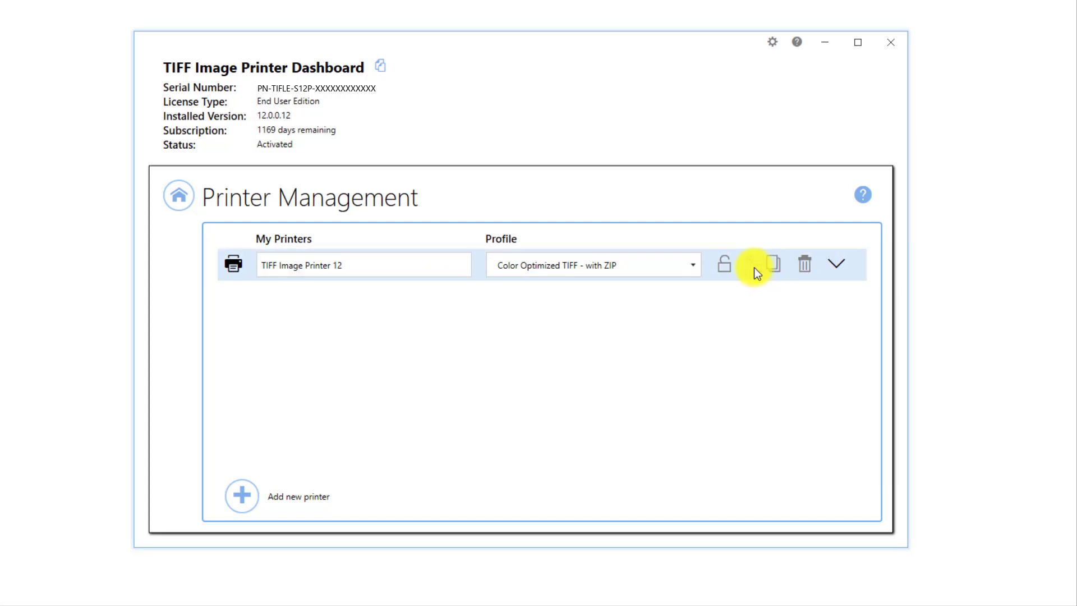
left_click(186, 200)
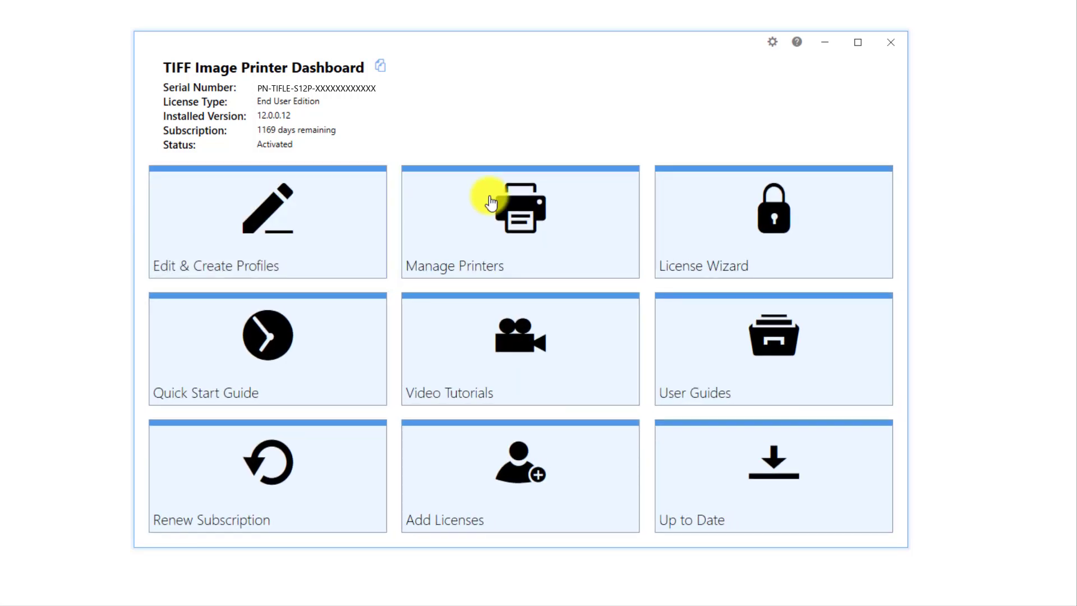
left_click(890, 45)
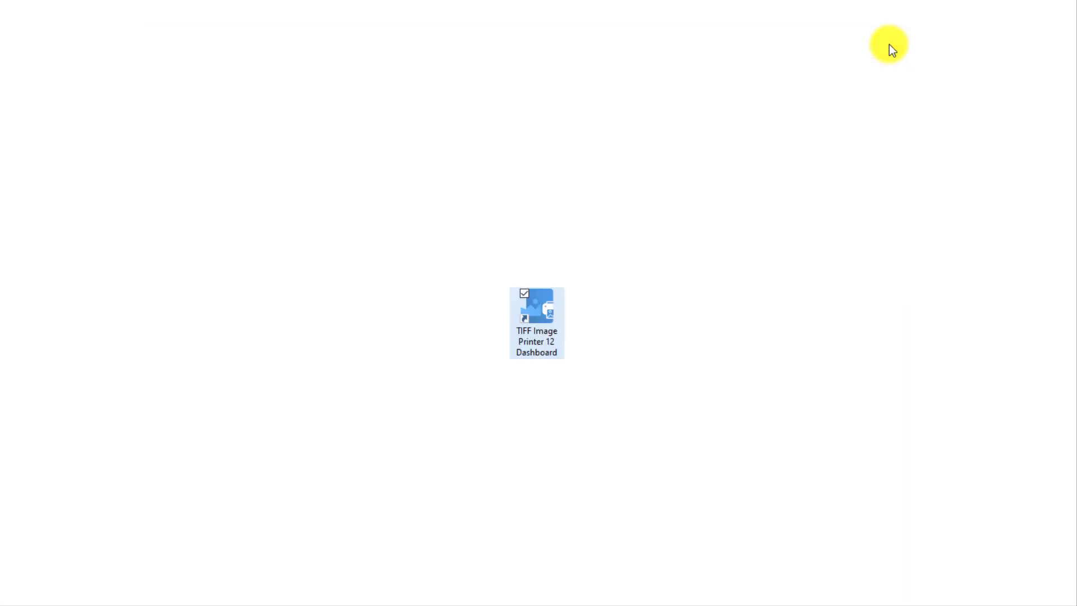